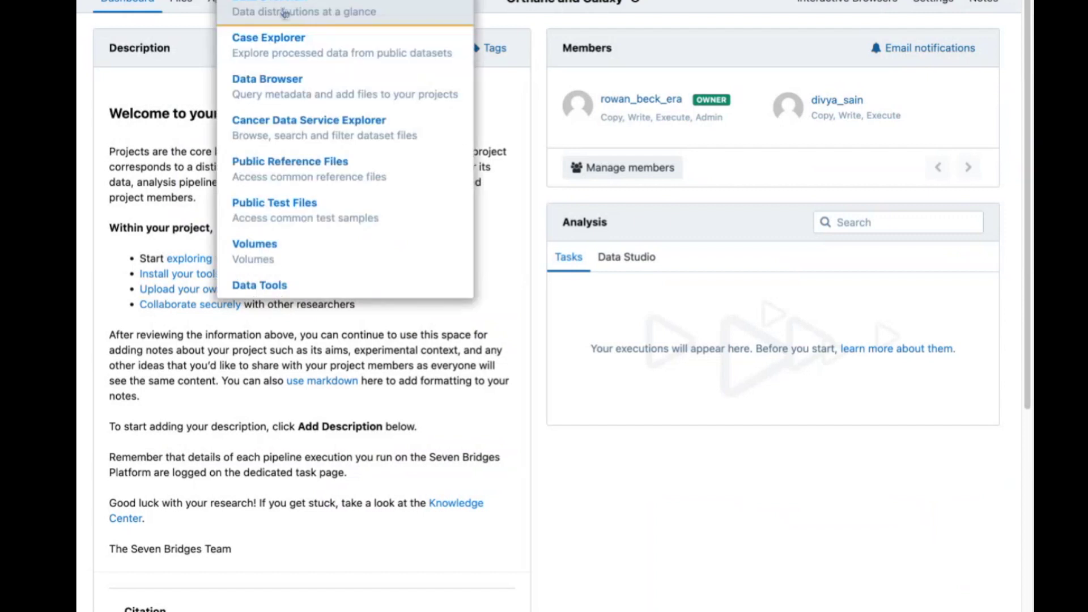
Open the Data Browser and explore the selected TCIA dataset
left_click(298, 89)
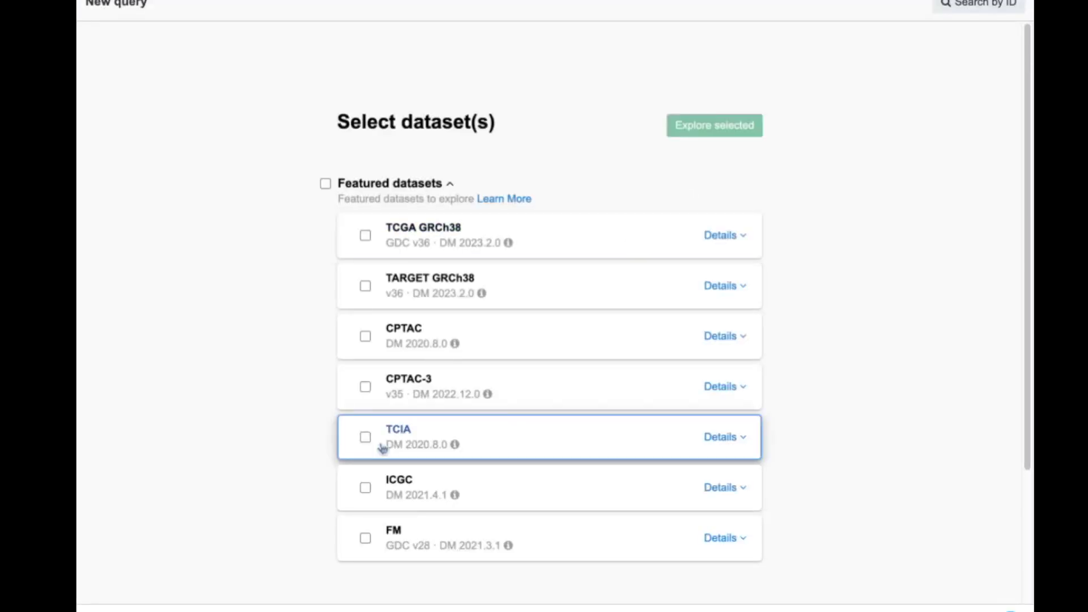
left_click(365, 437)
left_click(714, 125)
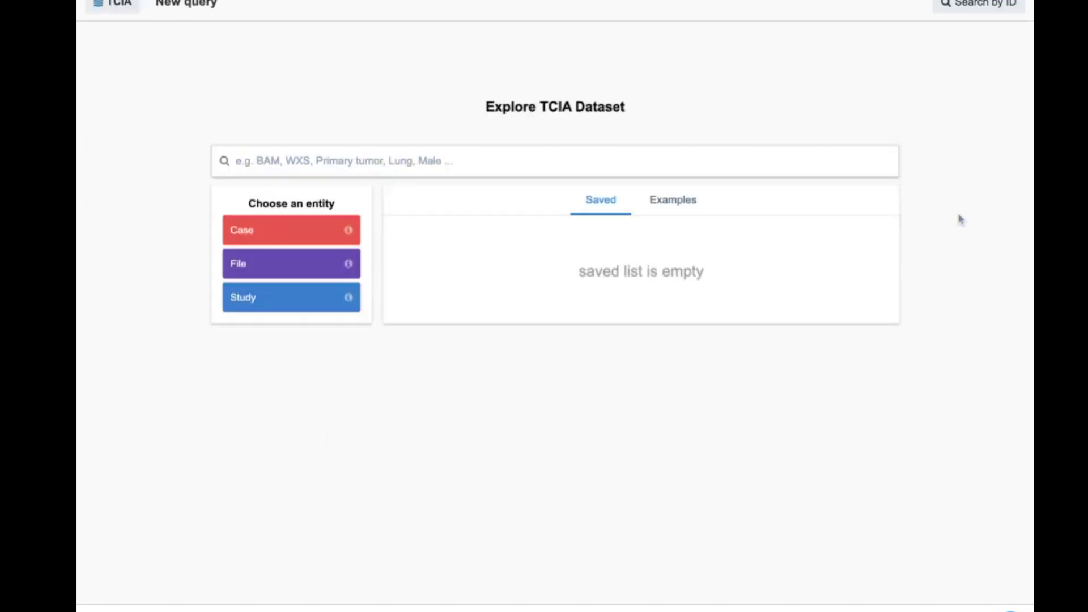
Query the File entity filtered to Open access level and Brain body part
left_click(301, 271)
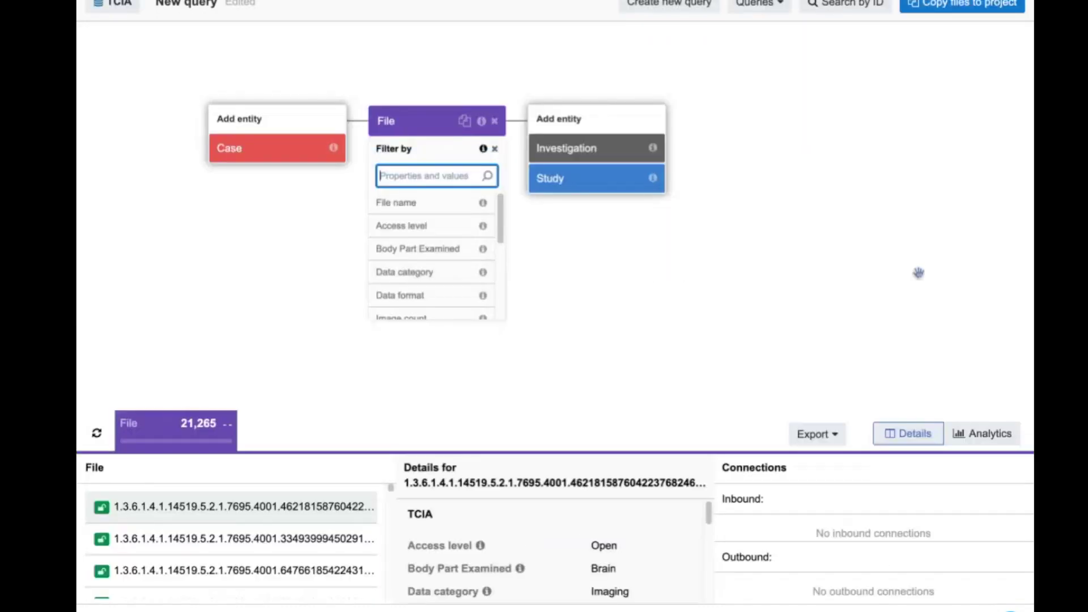
left_click(426, 225)
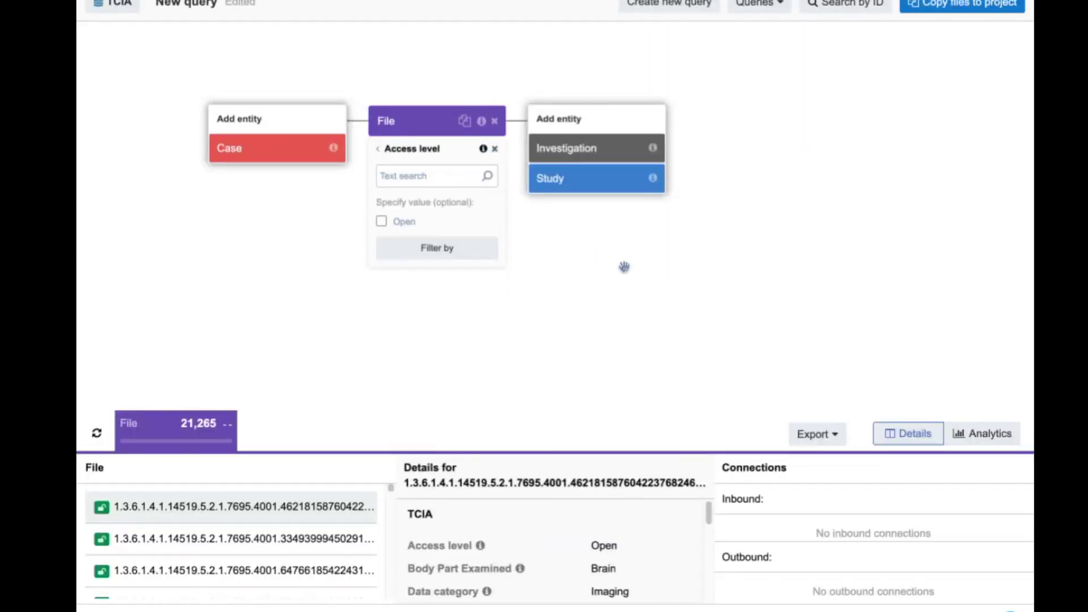
left_click(402, 222)
left_click(444, 255)
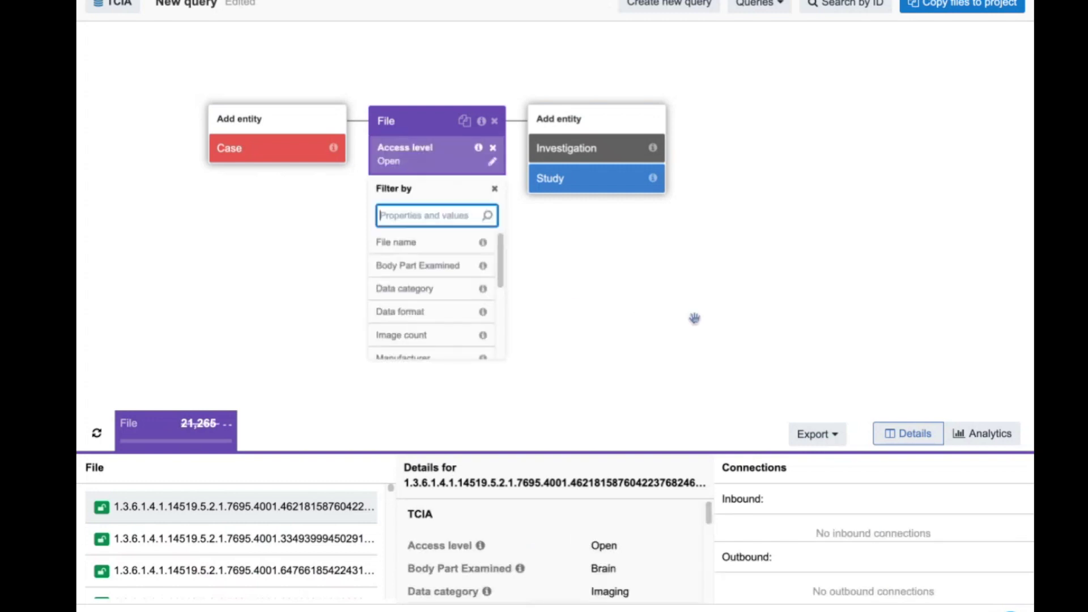
left_click(411, 268)
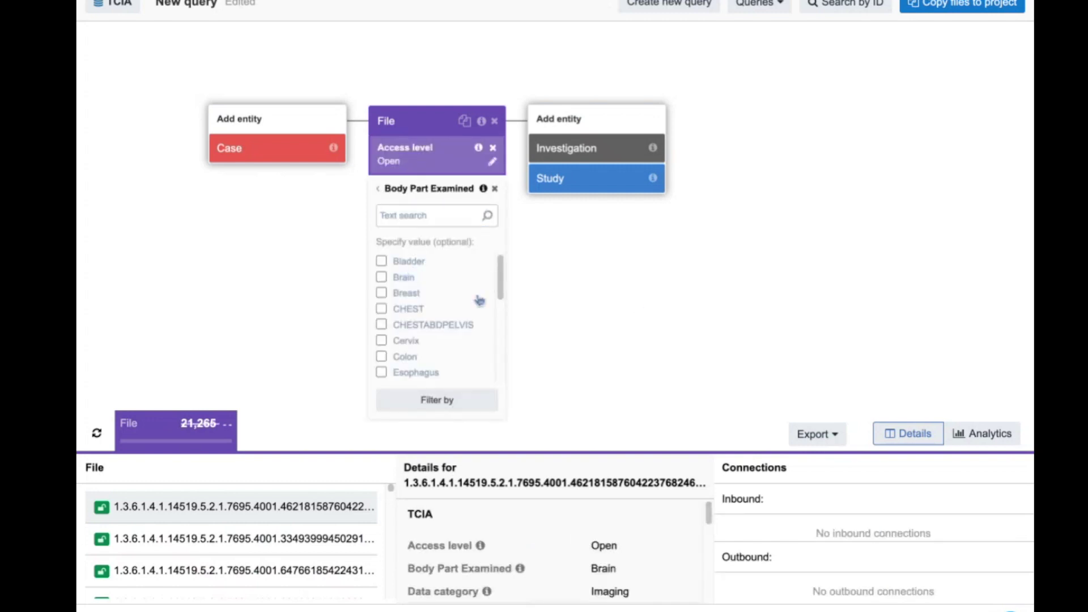
left_click(400, 279)
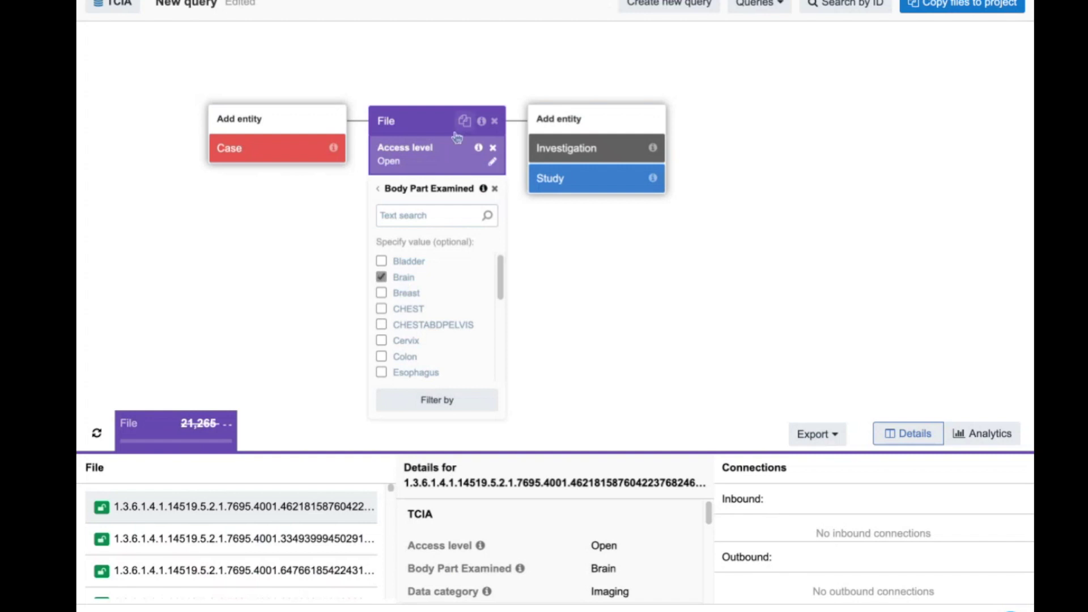
left_click(464, 403)
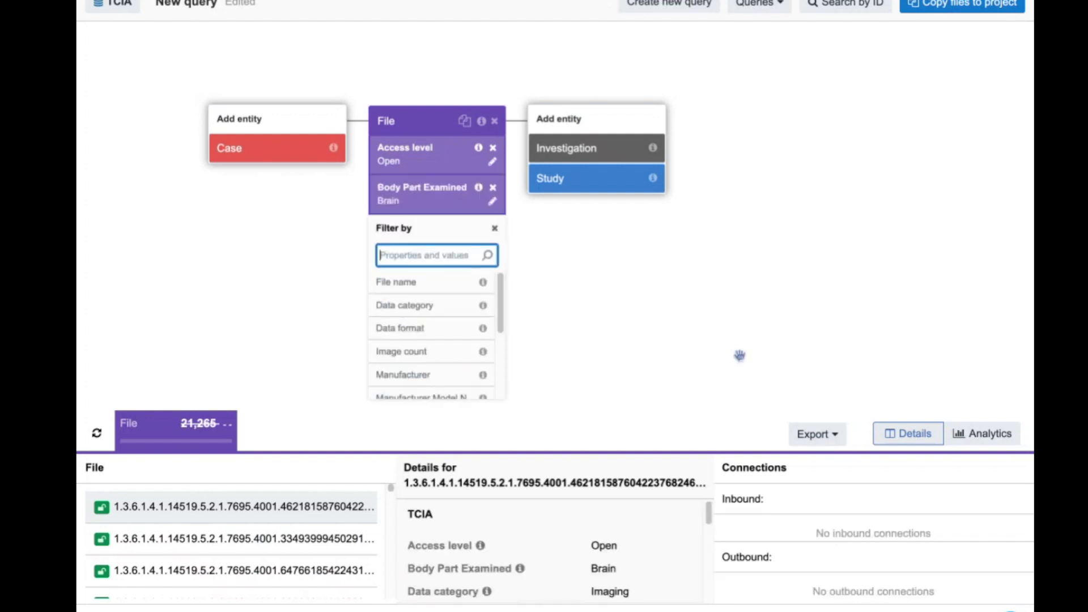
Move the File query node up and add a DCM data format filter
left_click_drag(439, 129, 450, 52)
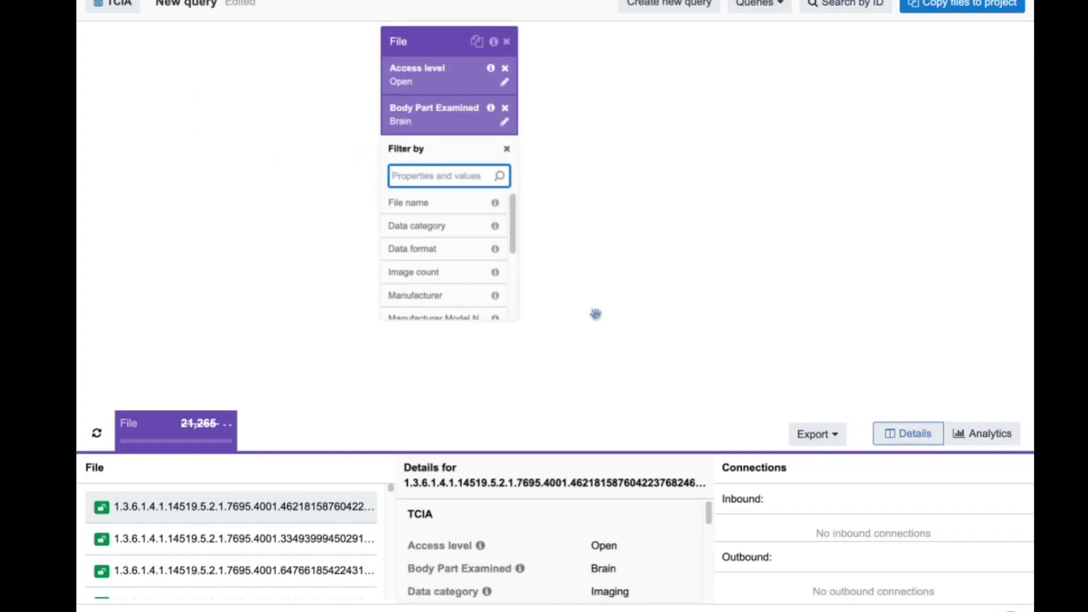
left_click_drag(514, 236, 514, 266)
scroll(432, 226, "up", 2)
left_click(433, 225)
left_click(422, 224)
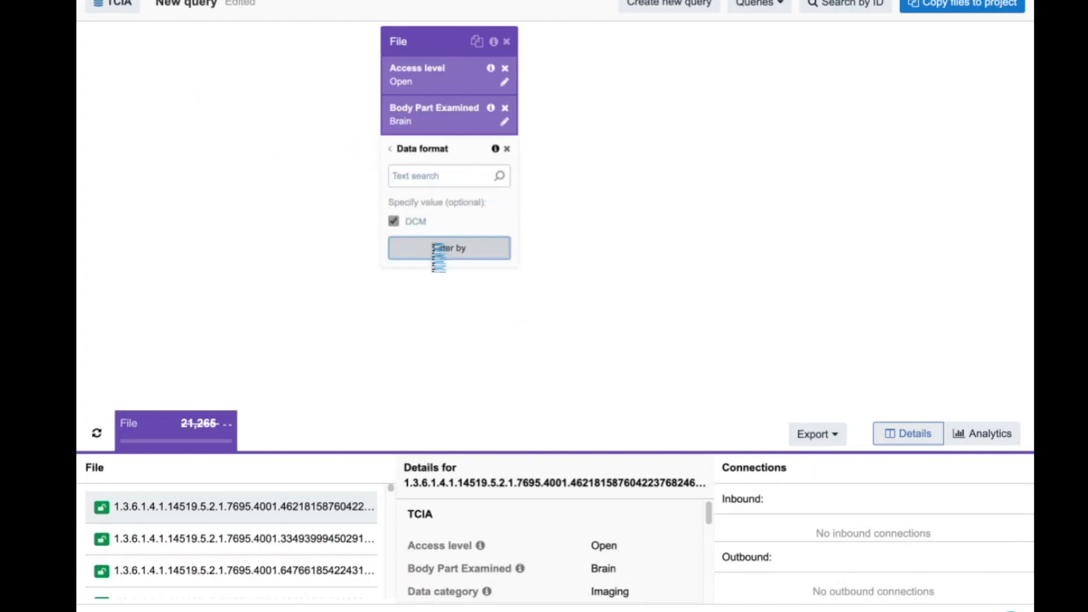
left_click(436, 250)
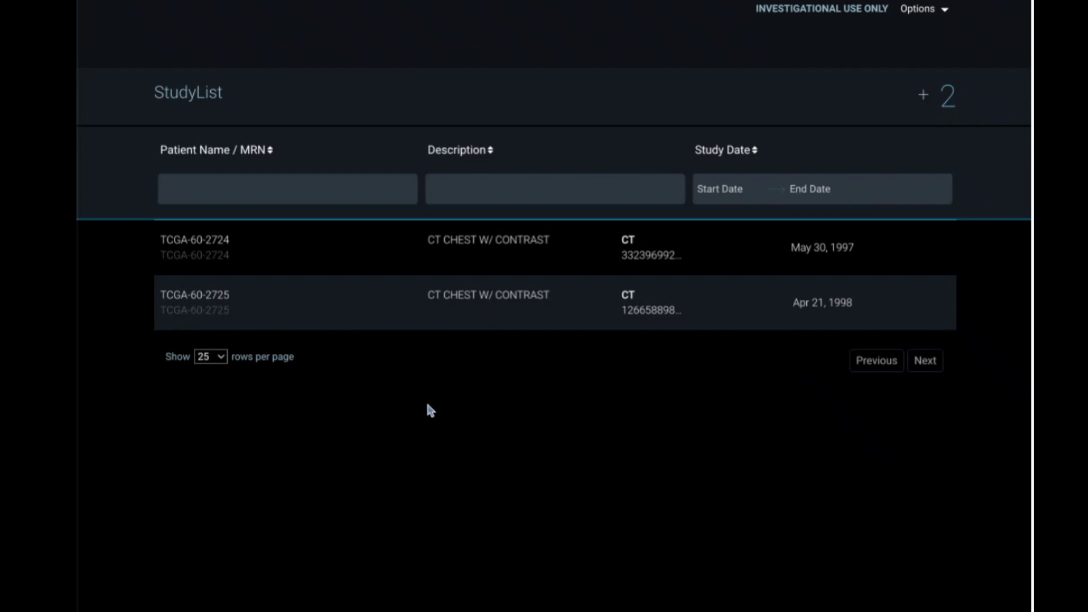
Open the Apr 21, 1998 CT CHEST W/ CONTRAST study, TCGA-60-2725, from the study list
left_click(264, 304)
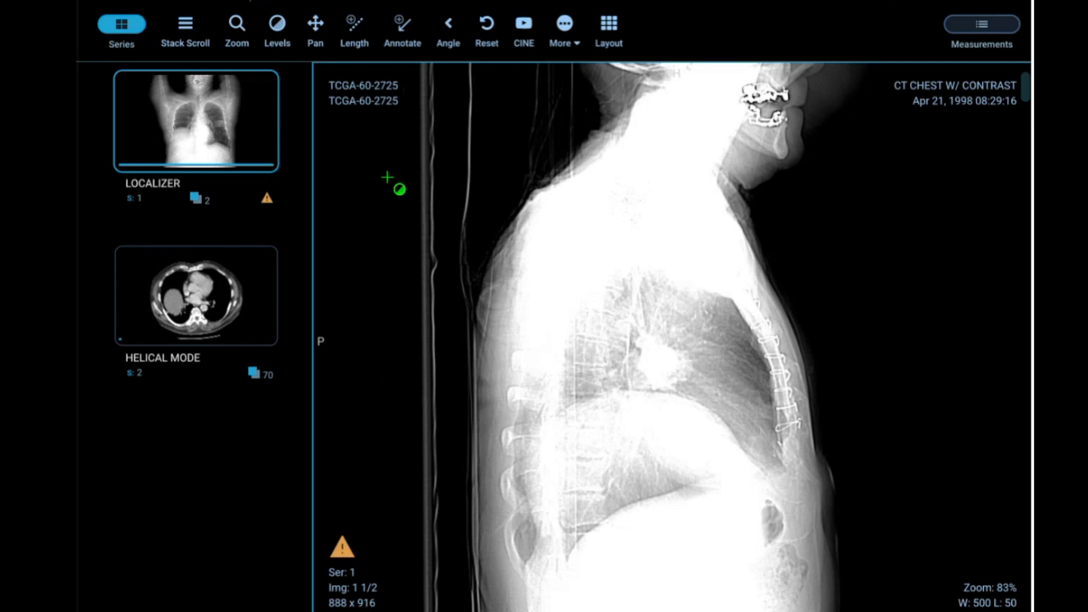
Load the HELICAL MODE series, page through its slices, zoom in, and set window/level to W 421, L 7
double_click(241, 302)
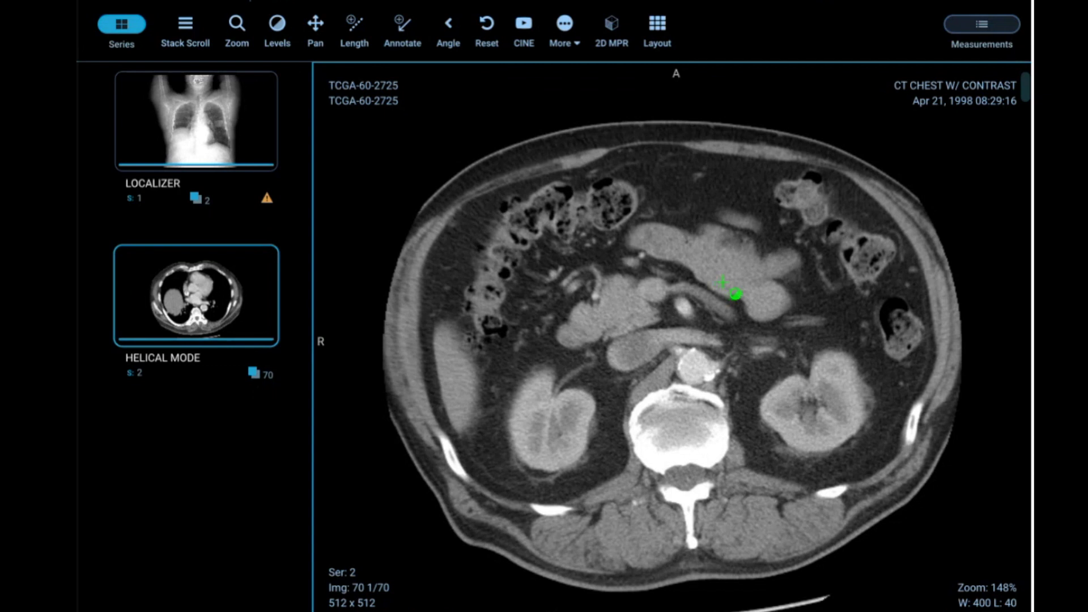
scroll(773, 296, "up", 9)
scroll(777, 301, "down", 9)
left_click(188, 34)
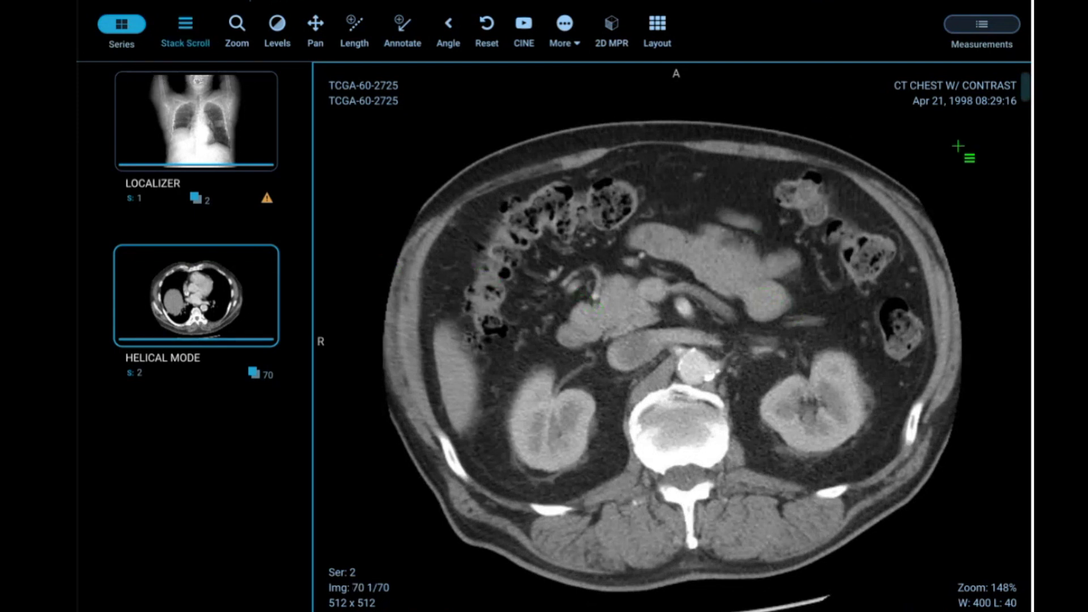
left_click_drag(961, 151, 958, 126)
left_click(238, 27)
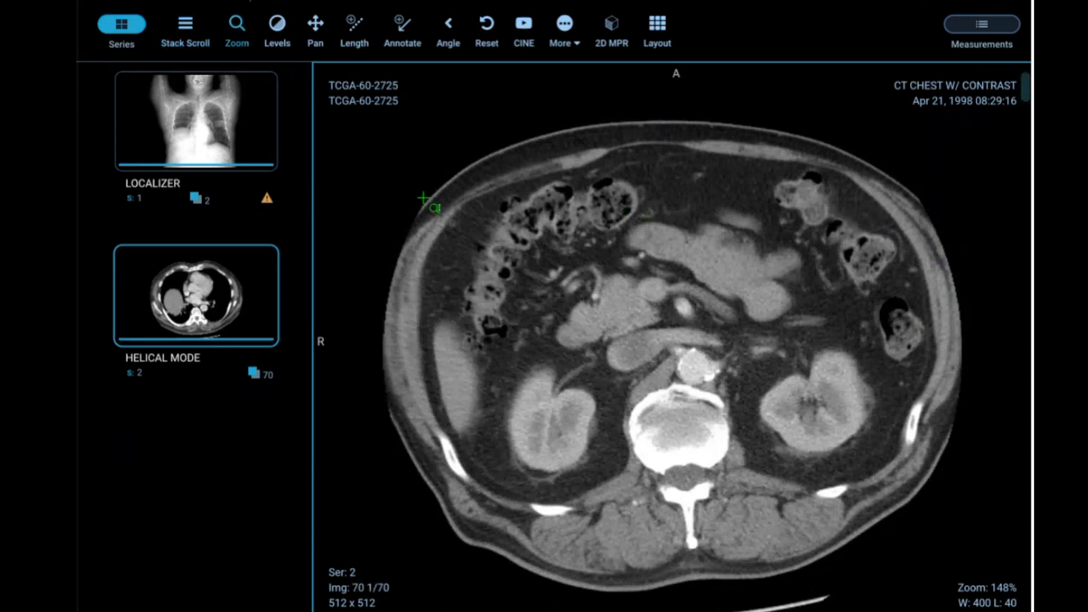
left_click_drag(418, 161, 377, 197)
left_click(277, 25)
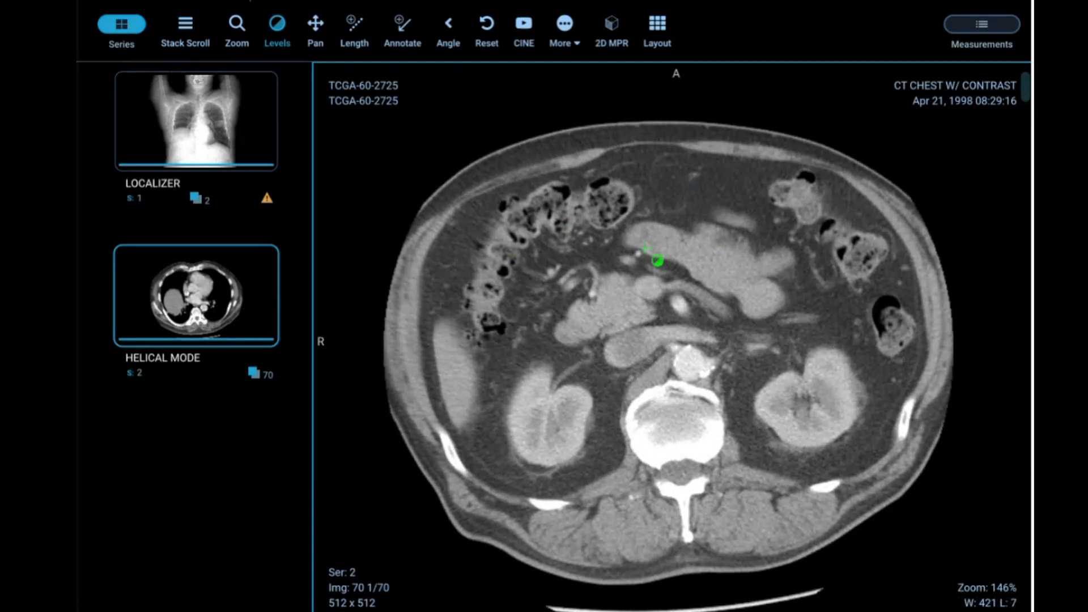
Measure a 39.65 mm length across the anterior abdomen on slice 66
left_click(314, 26)
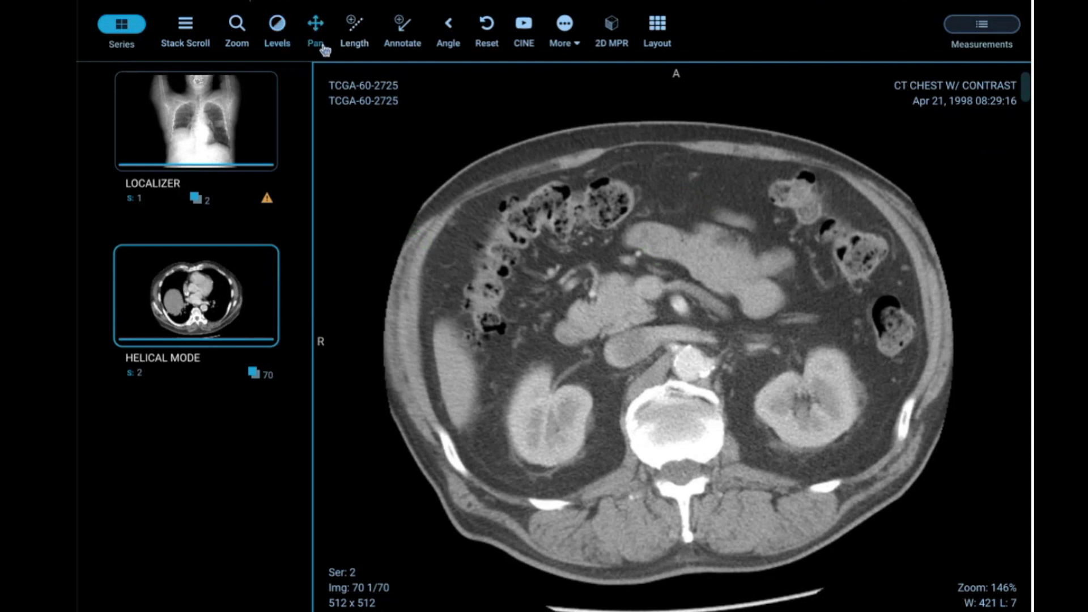
left_click(356, 49)
scroll(403, 227, "up", 1)
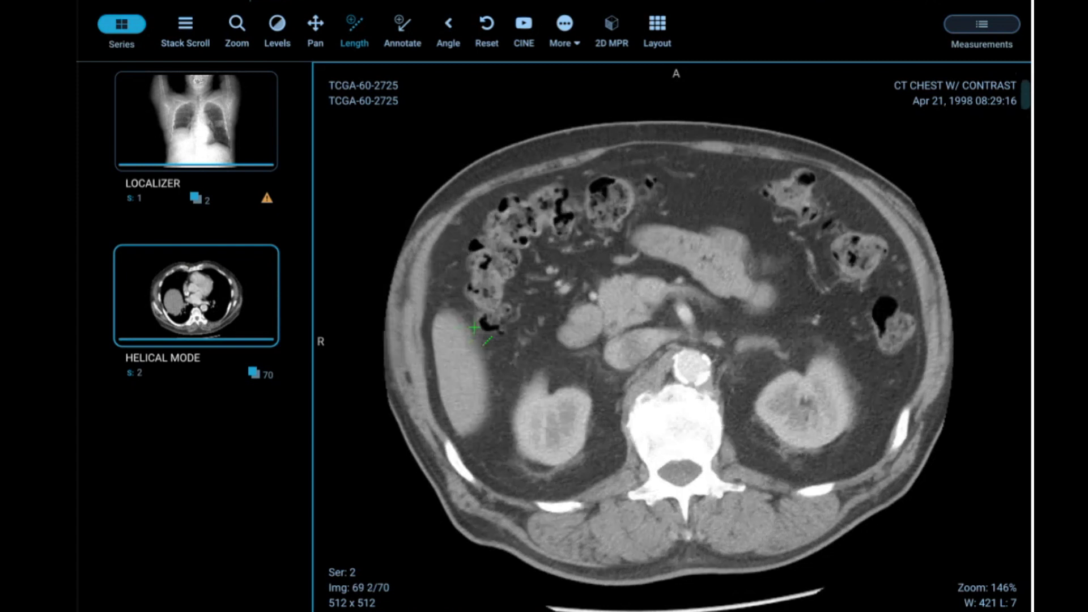
scroll(475, 328, "down", 3)
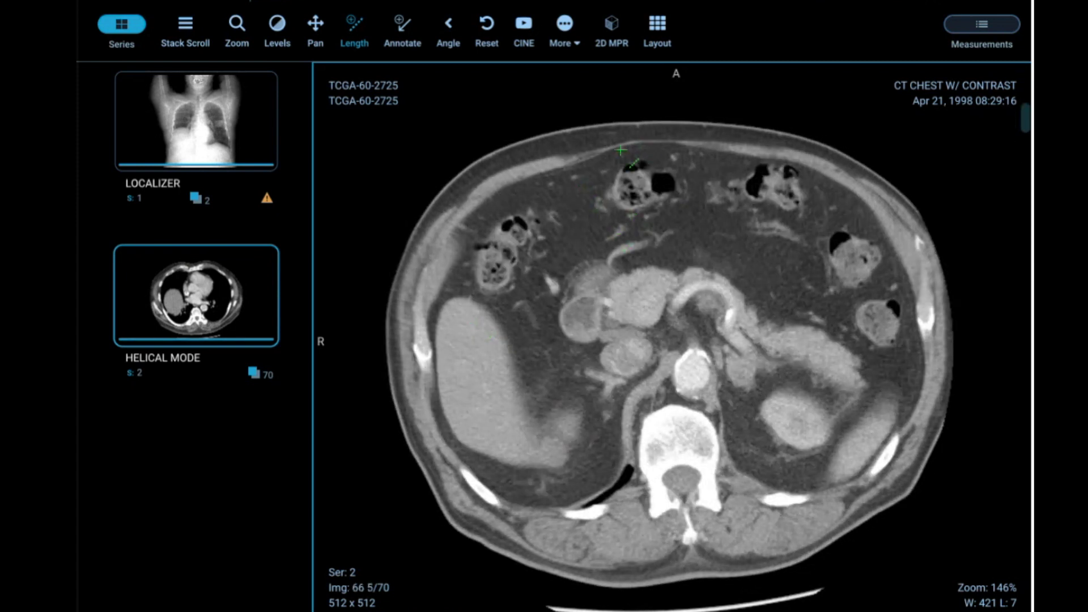
left_click_drag(610, 159, 673, 157)
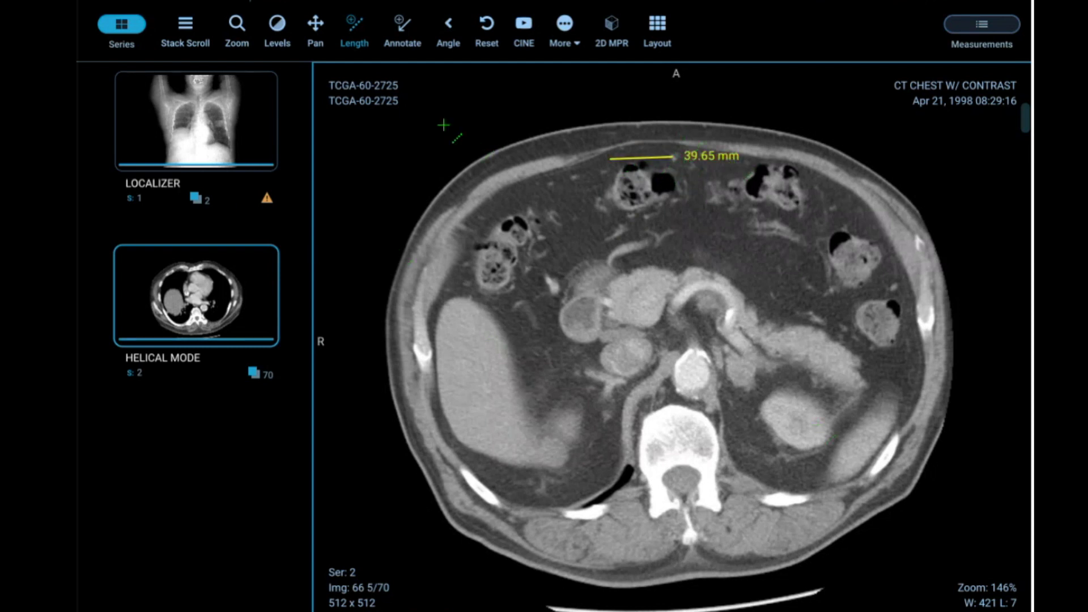
Draw an arrow at the right-side bowel loop, labelled 'Look at this!'
left_click(410, 39)
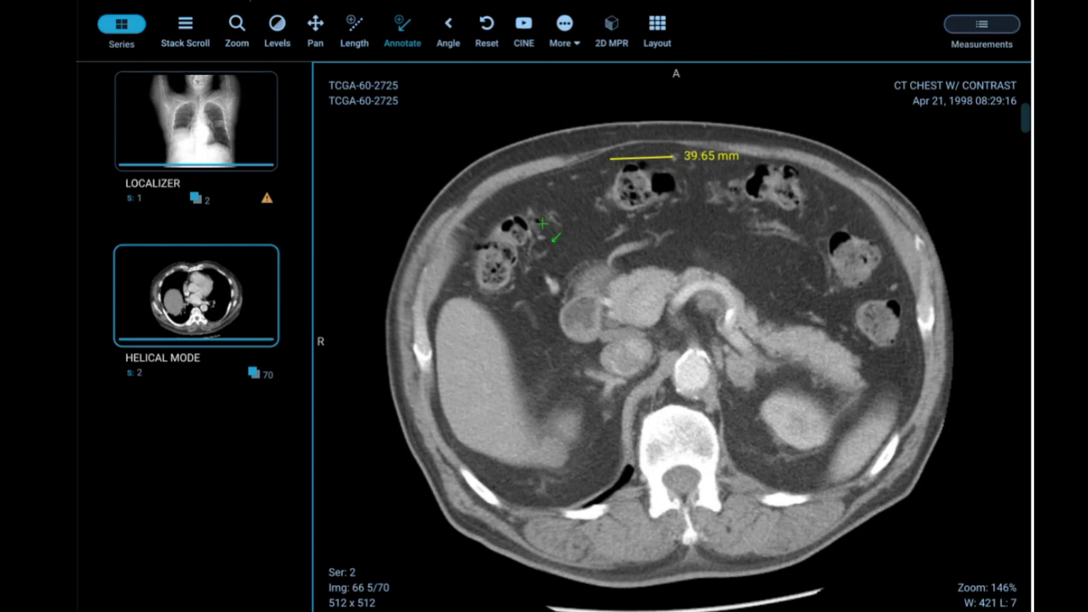
mouse_move(541, 226)
left_mouse_down()
mouse_move(658, 230)
mouse_move(826, 196)
left_mouse_up()
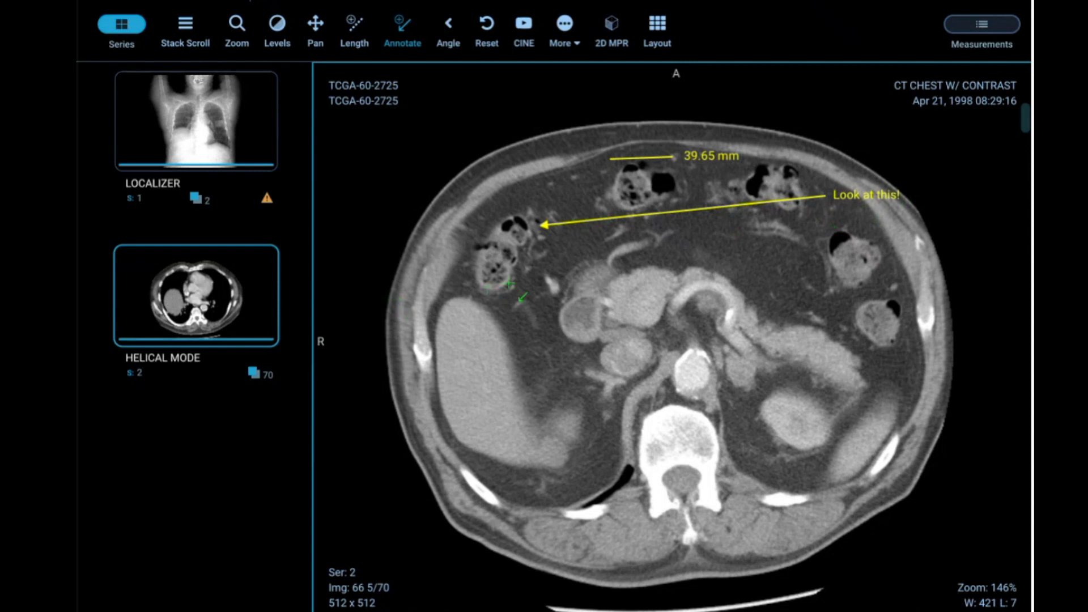
scroll(494, 270, "up", 8)
scroll(494, 270, "down", 9)
scroll(482, 256, "up", 3)
scroll(647, 262, "down", 2)
Play the cine loop, slow it to 2.0 fps, and stop at image 56 of 70
left_click(524, 26)
left_click(421, 98)
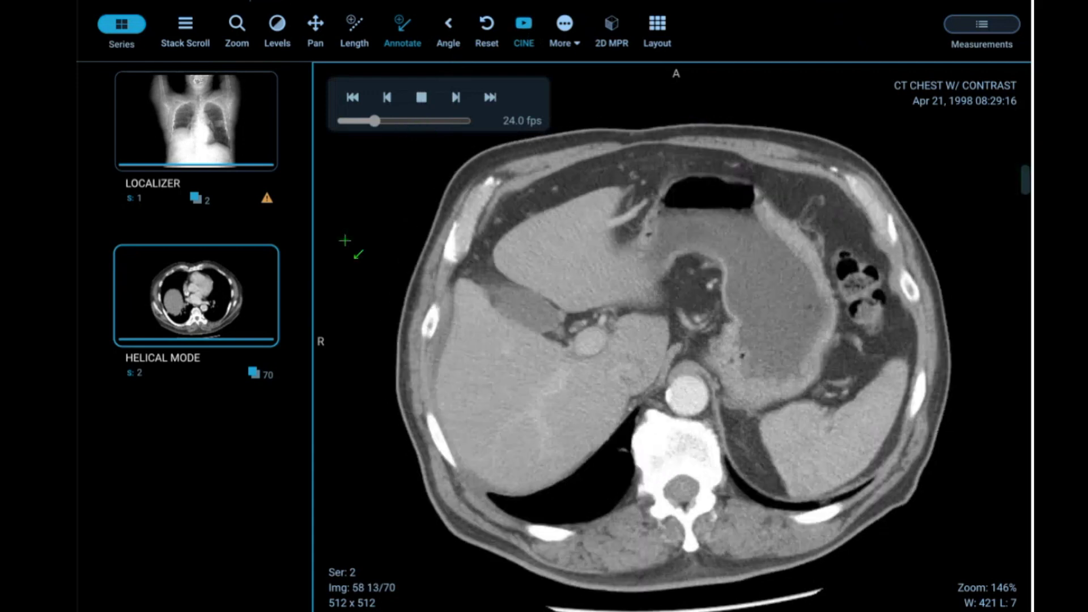
left_click_drag(379, 129, 346, 128)
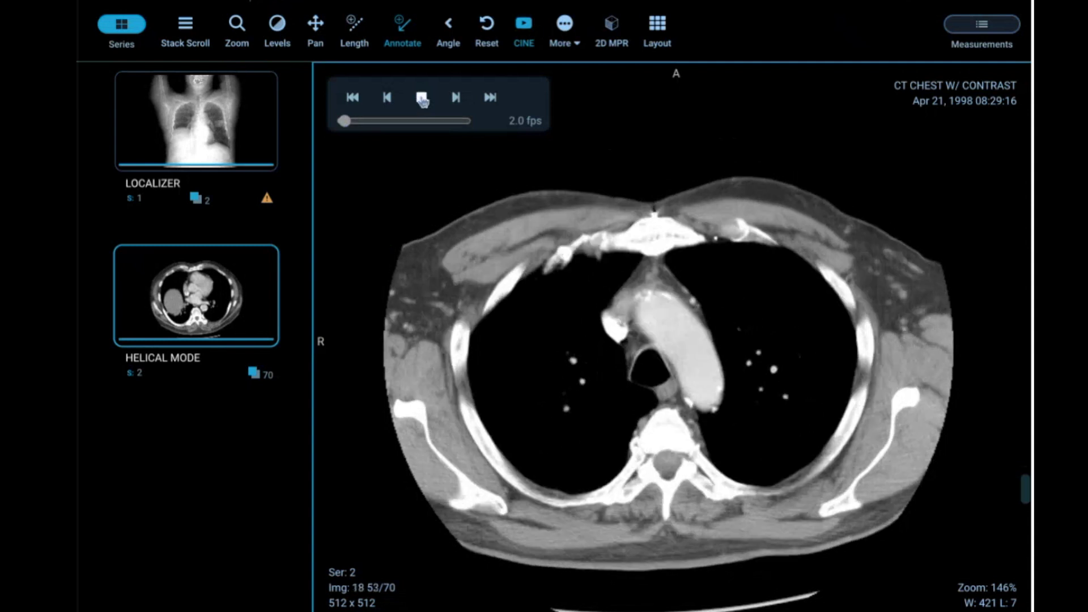
left_click(420, 98)
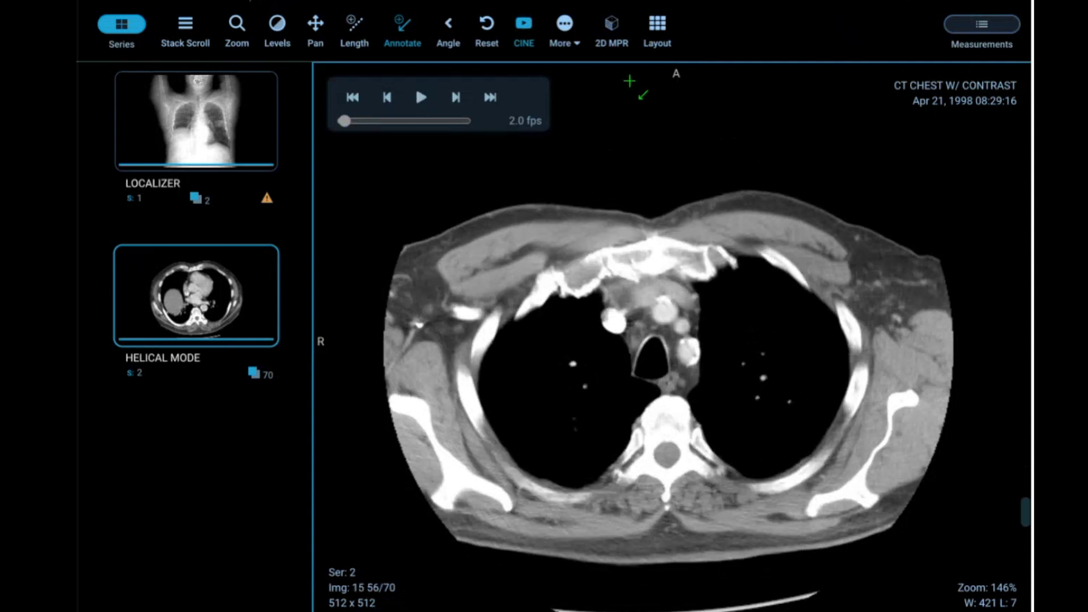
left_click(568, 31)
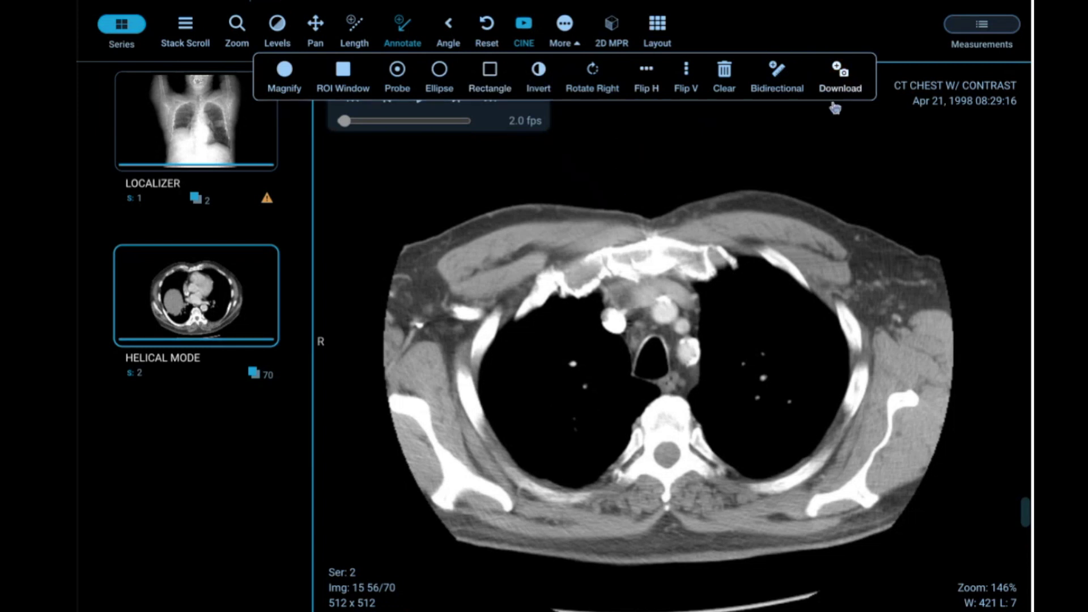
Switch the HELICAL MODE series to 2D MPR with axial, sagittal and coronal views
left_click(611, 29)
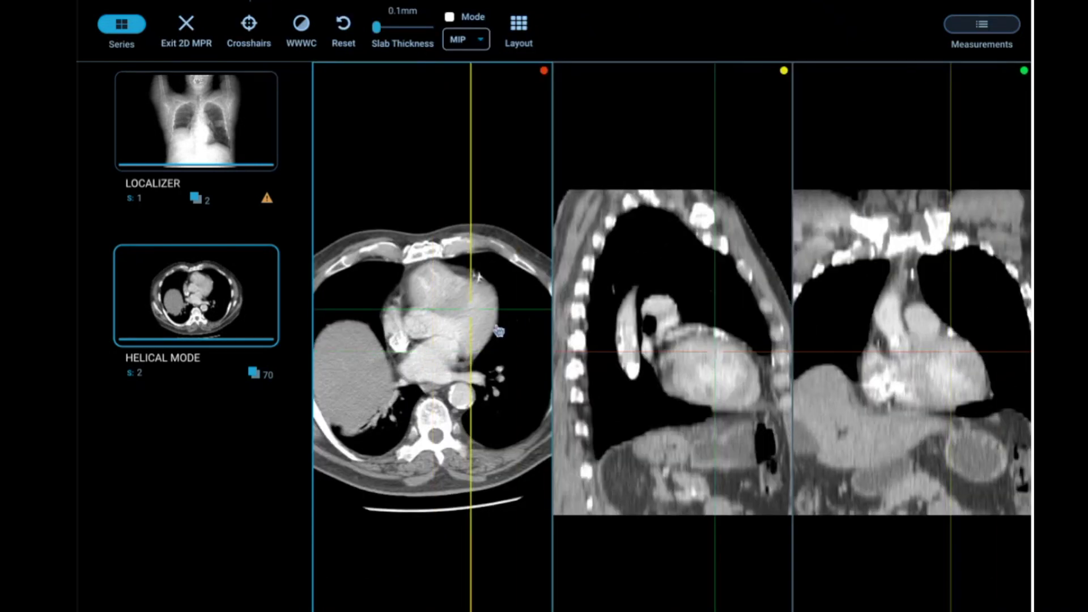